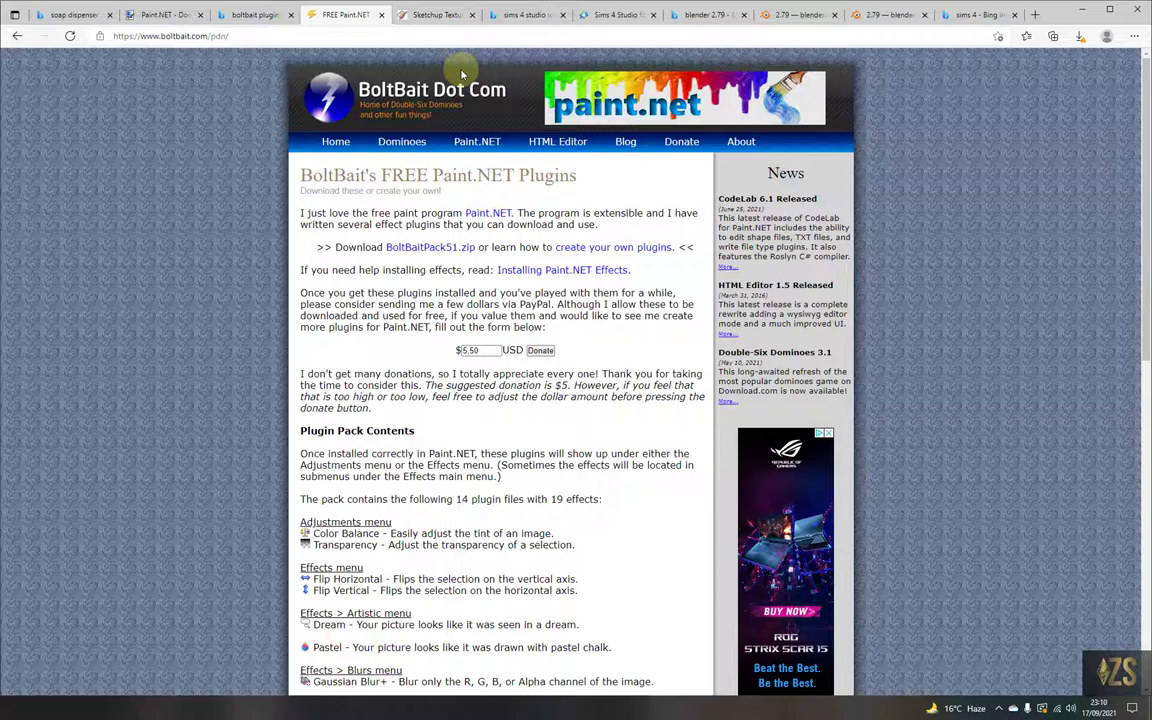
Switch Edge to the SketchUp Texture Club tab.
left_click(432, 15)
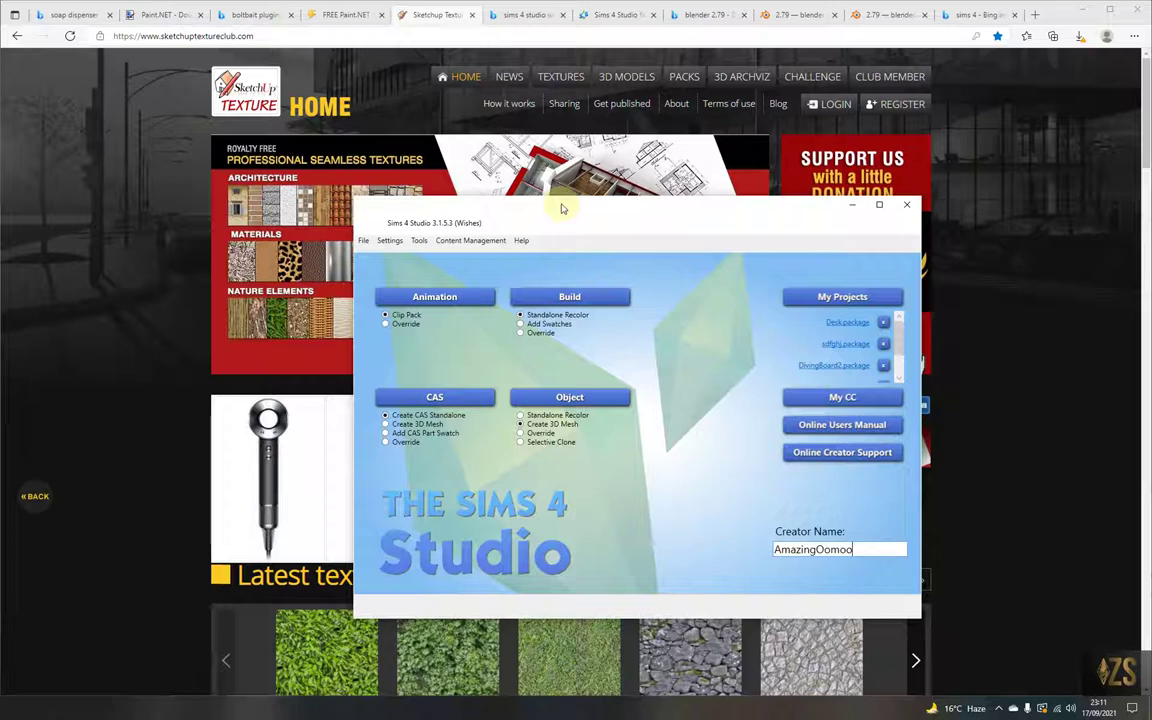
Choose an Object Override on the Sims 4 Studio start screen.
left_click_drag(617, 209, 598, 207)
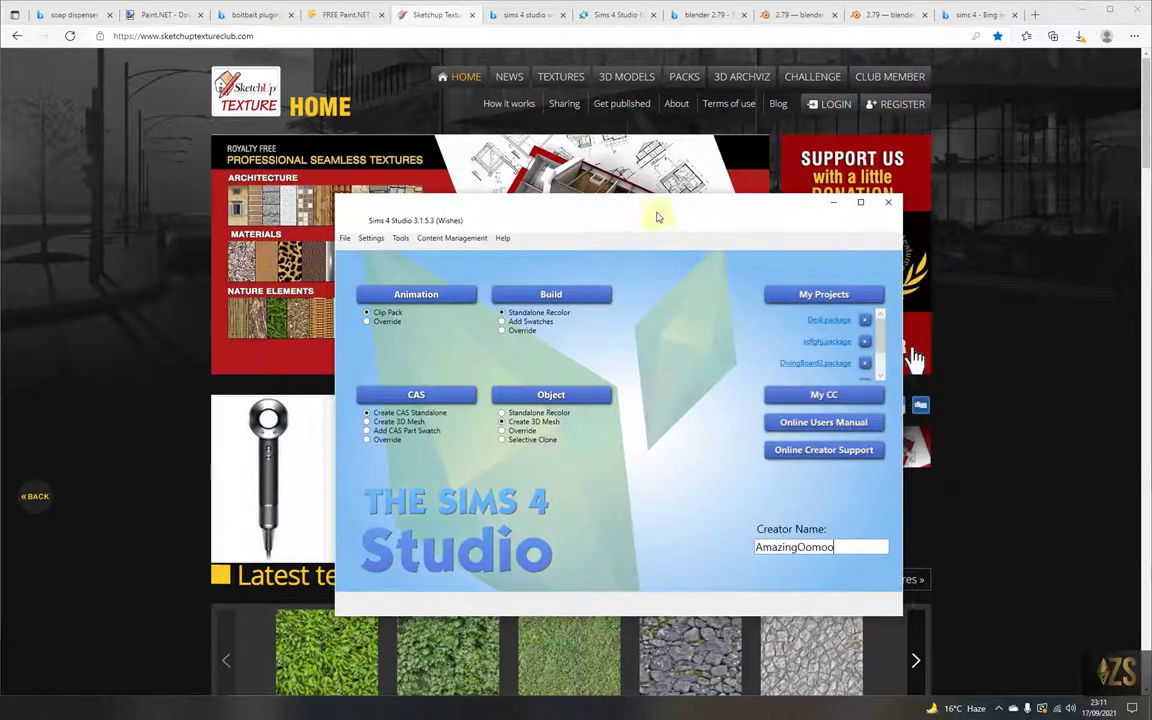
left_click_drag(838, 548, 728, 548)
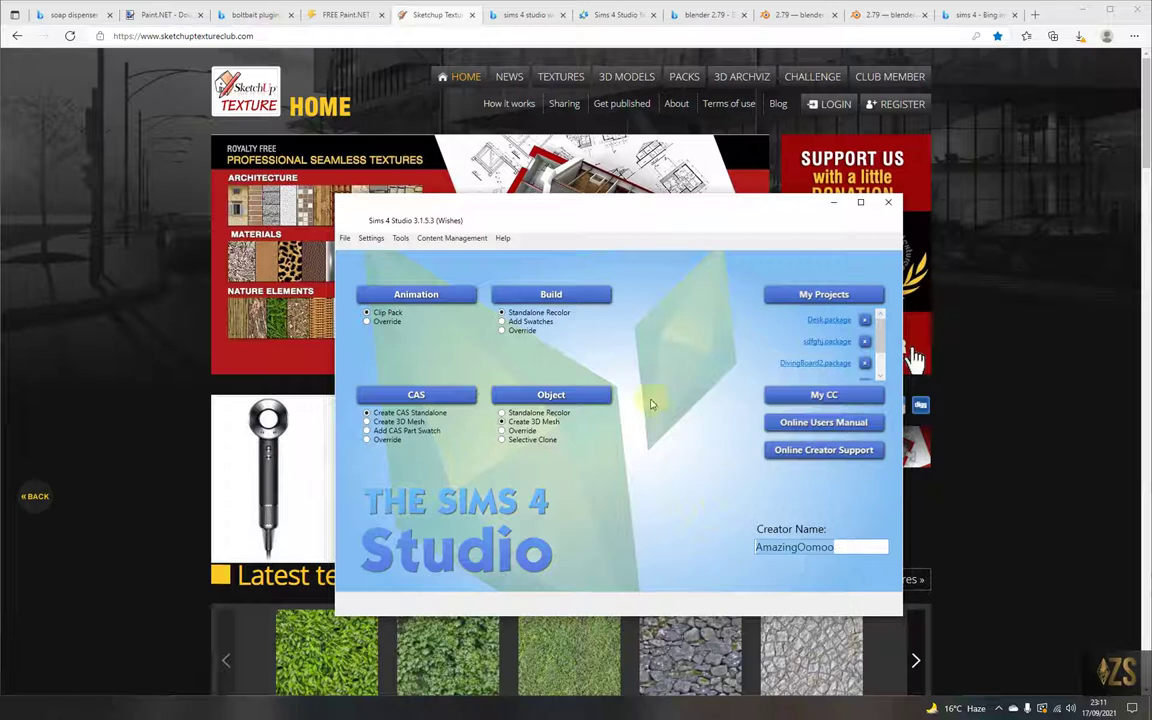
left_click(540, 424)
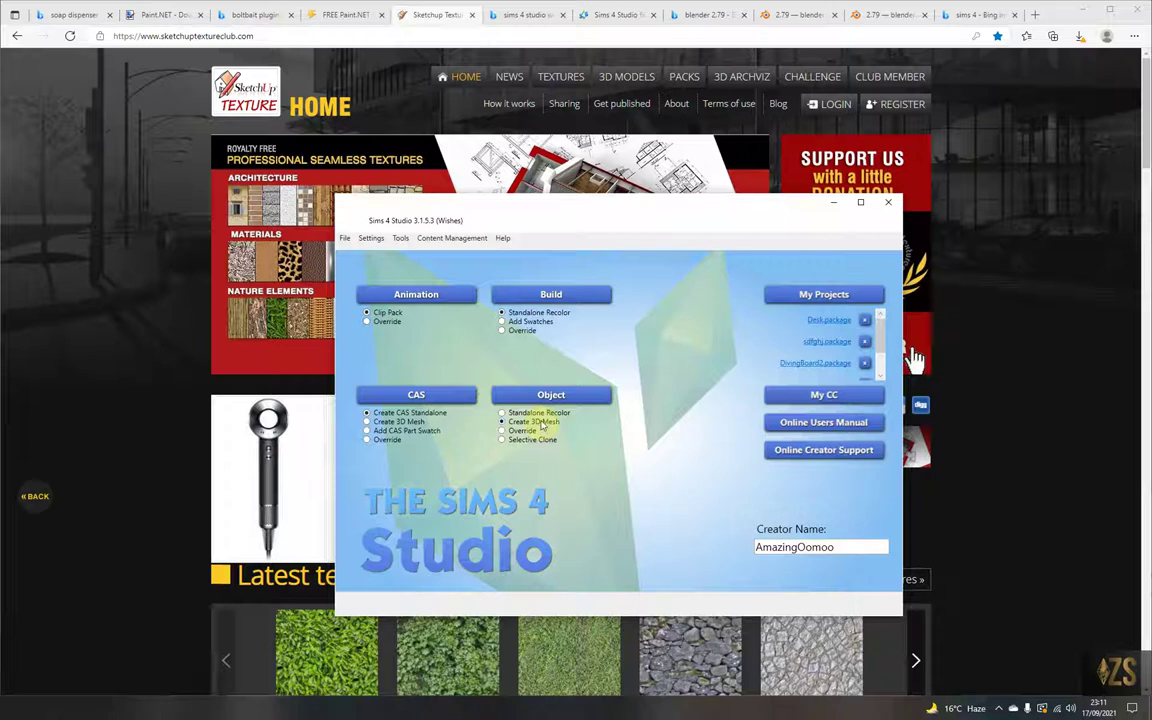
left_click(519, 431)
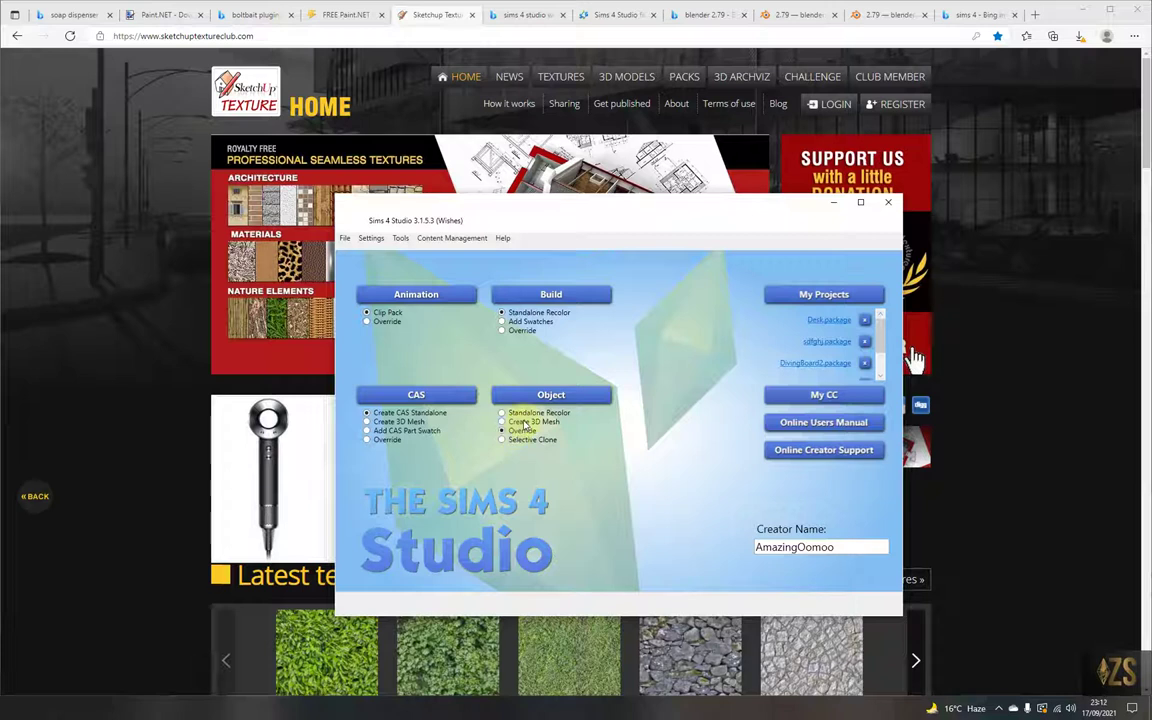
left_click(530, 423)
Open the object browser and clear the old 'desk' search.
left_click(551, 396)
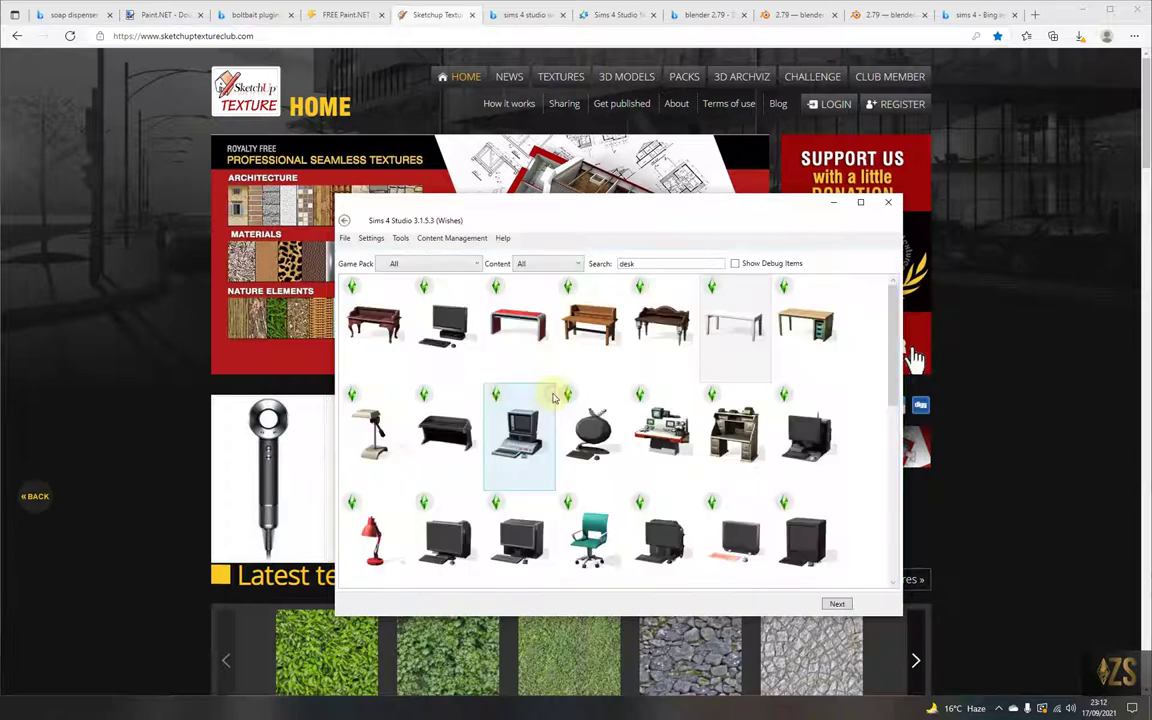
left_click_drag(650, 263, 602, 258)
key("BackSpace")
scroll(739, 405, "down", 10)
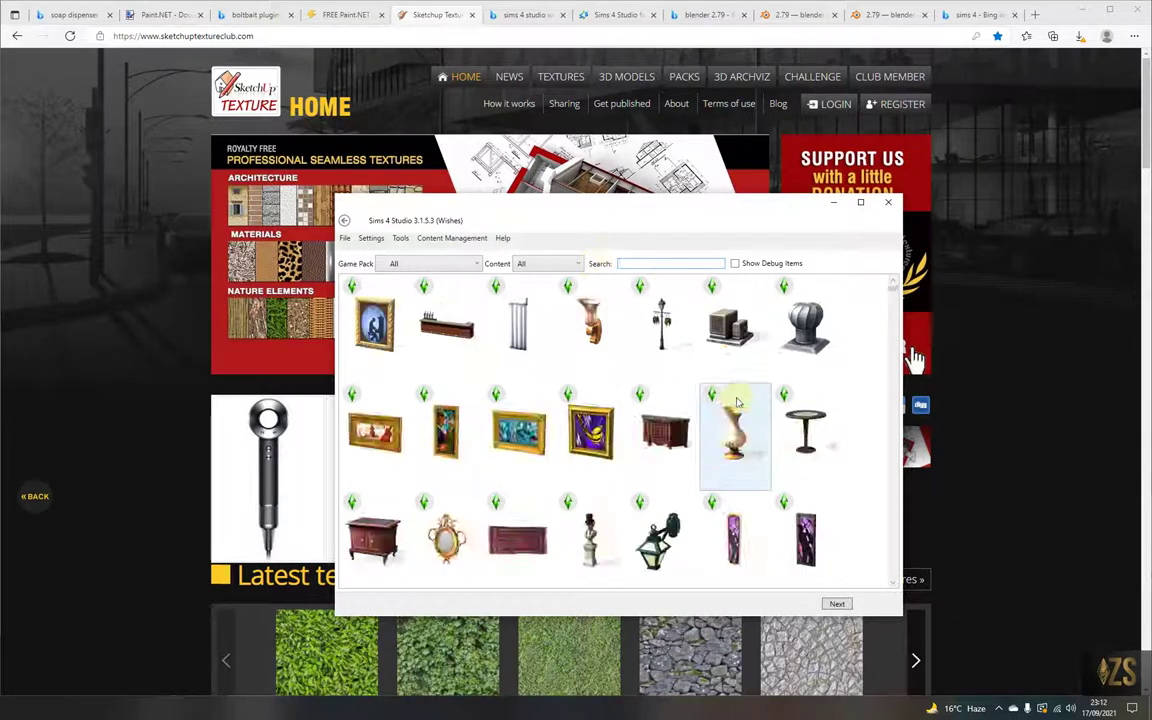
scroll(739, 410, "down", 3)
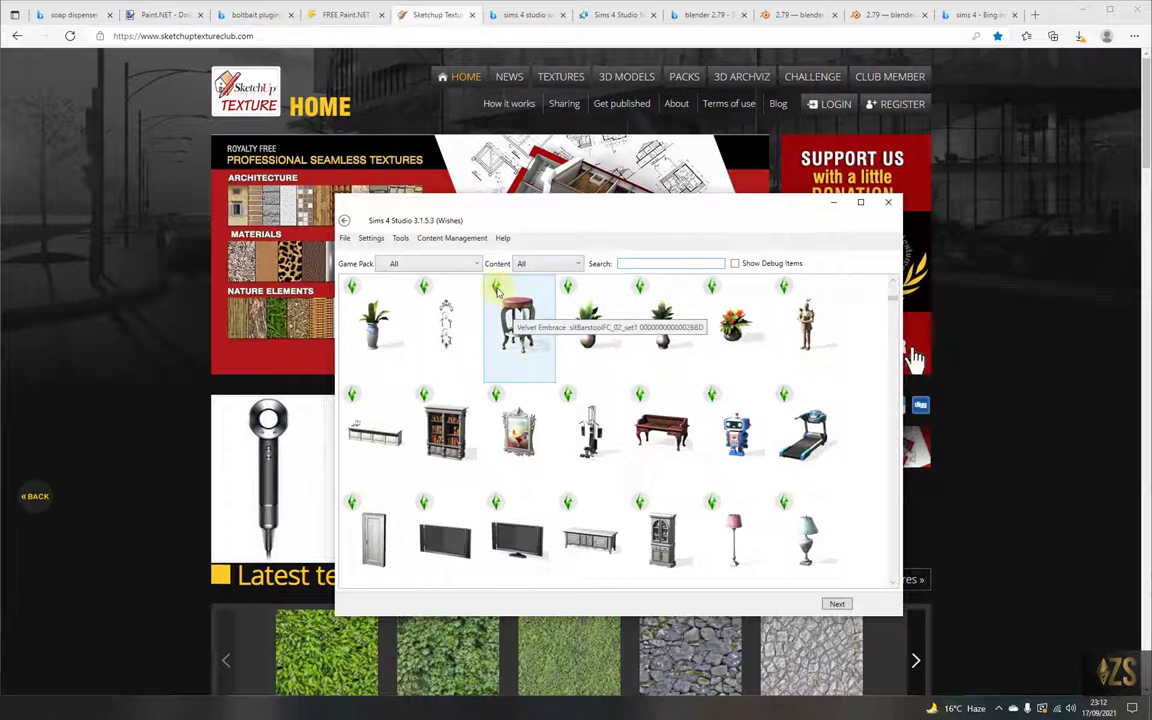
Filter the catalog to Base Game items and search for 'soap'.
left_click(450, 263)
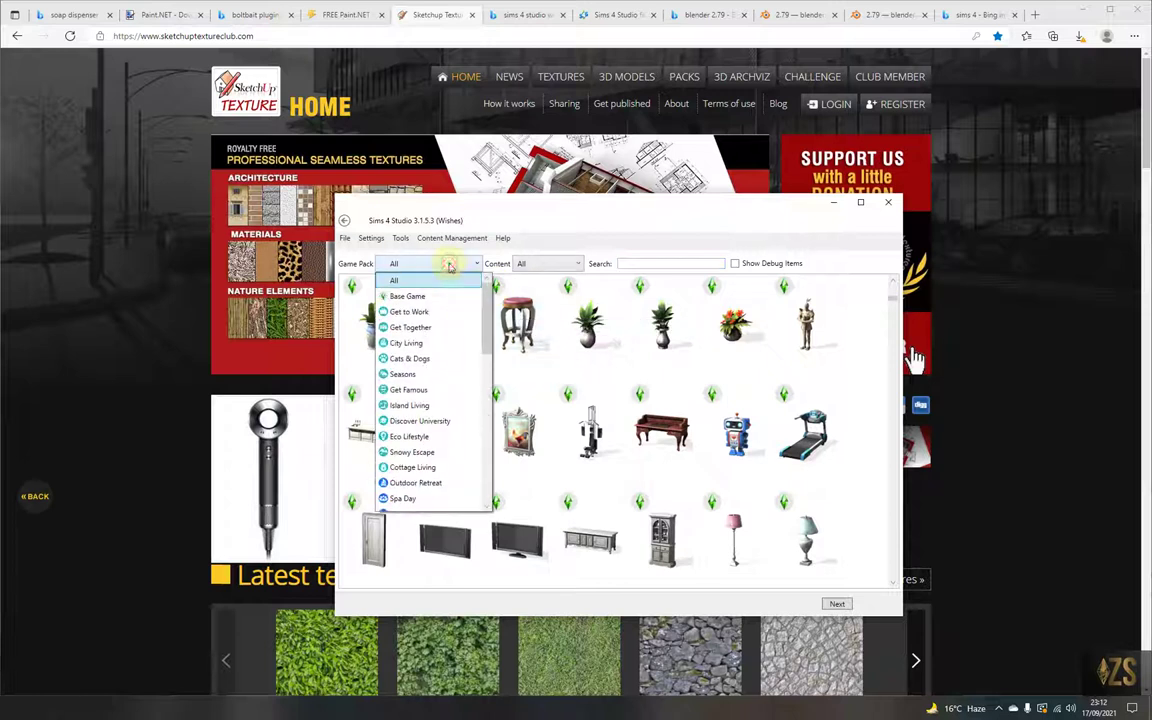
left_click_drag(488, 337, 488, 300)
left_click(424, 299)
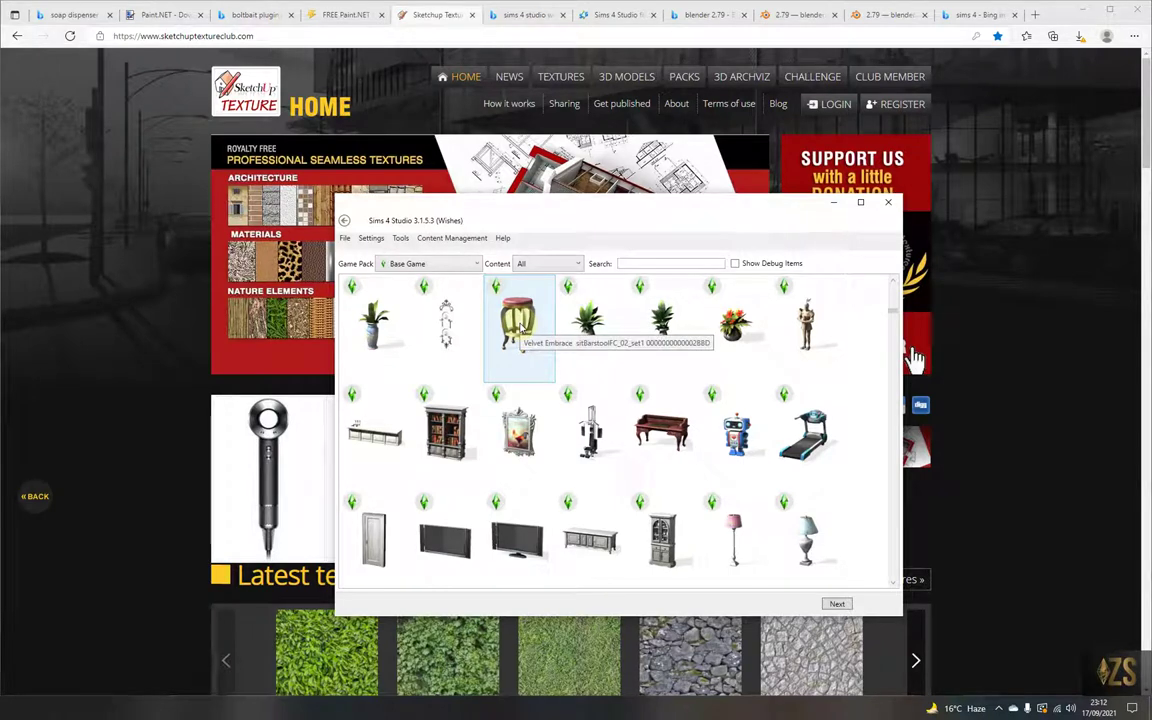
left_click(653, 262)
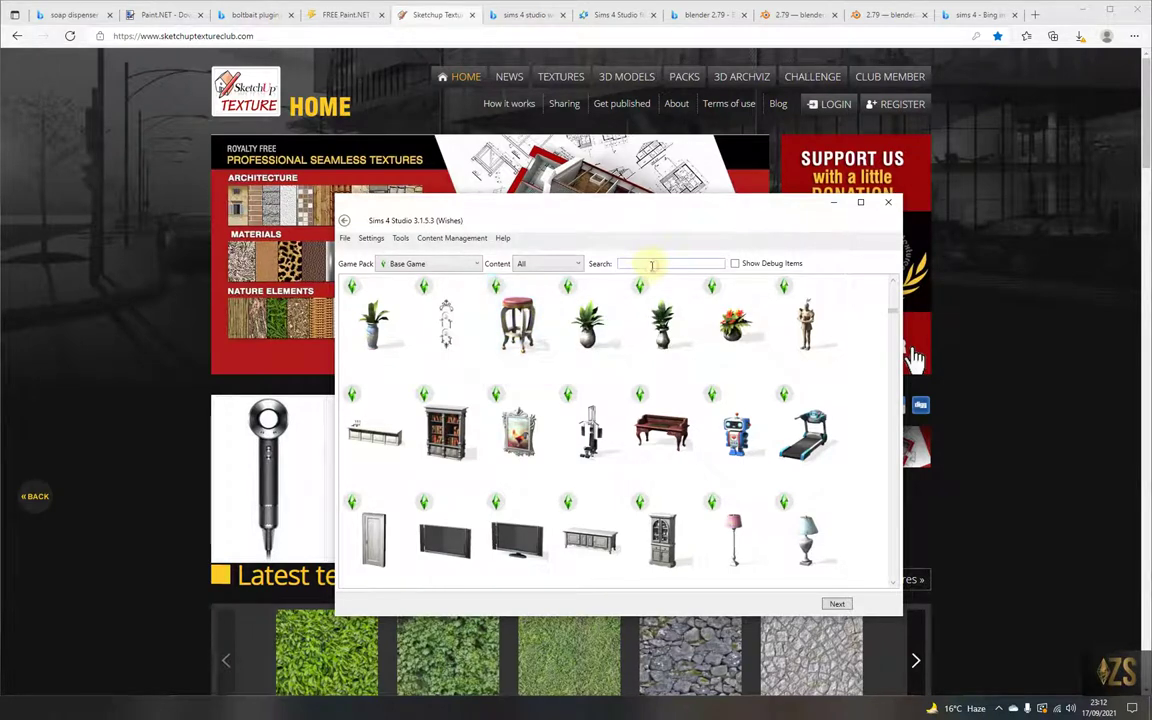
type("soap")
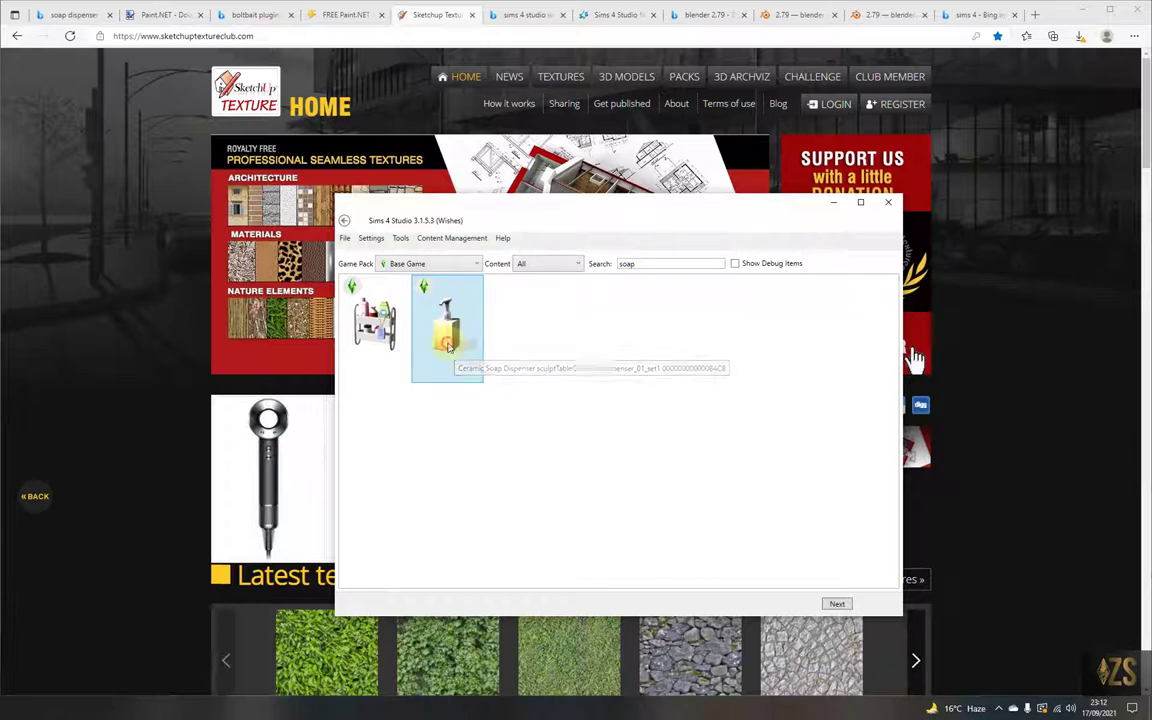
Continue with the Ceramic Soap Dispenser and create a Soap Dispenser folder in Tutorial.
left_click(838, 603)
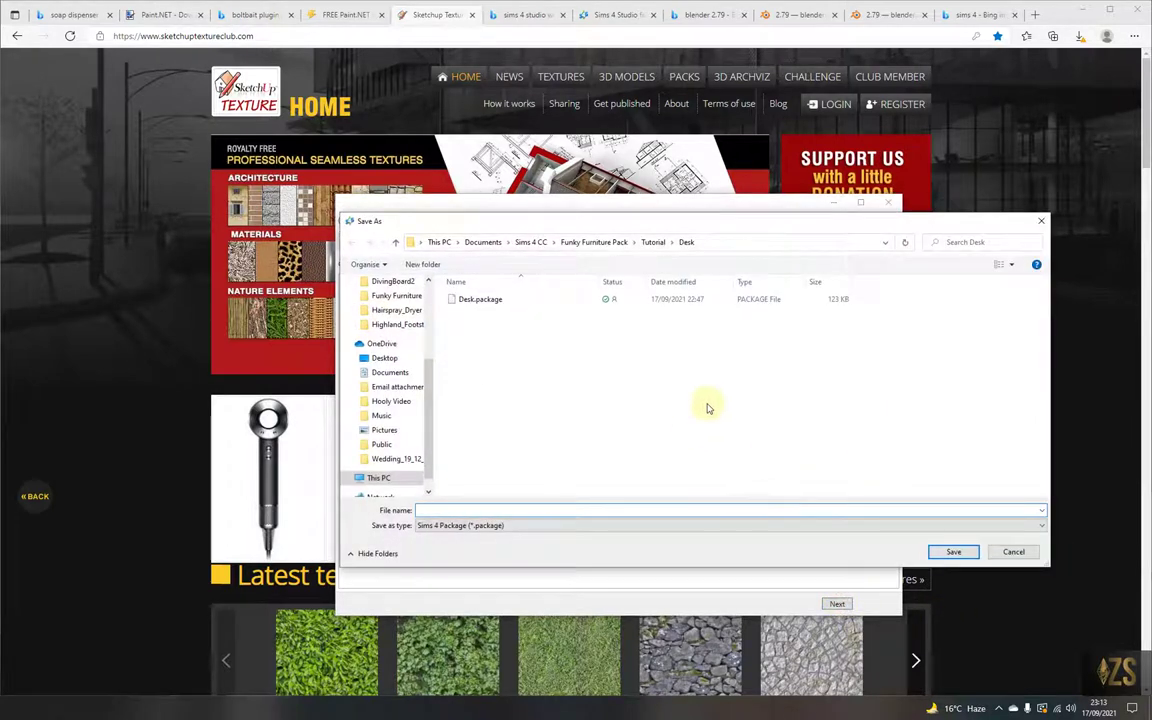
left_click(653, 244)
left_click_drag(659, 225, 236, 217)
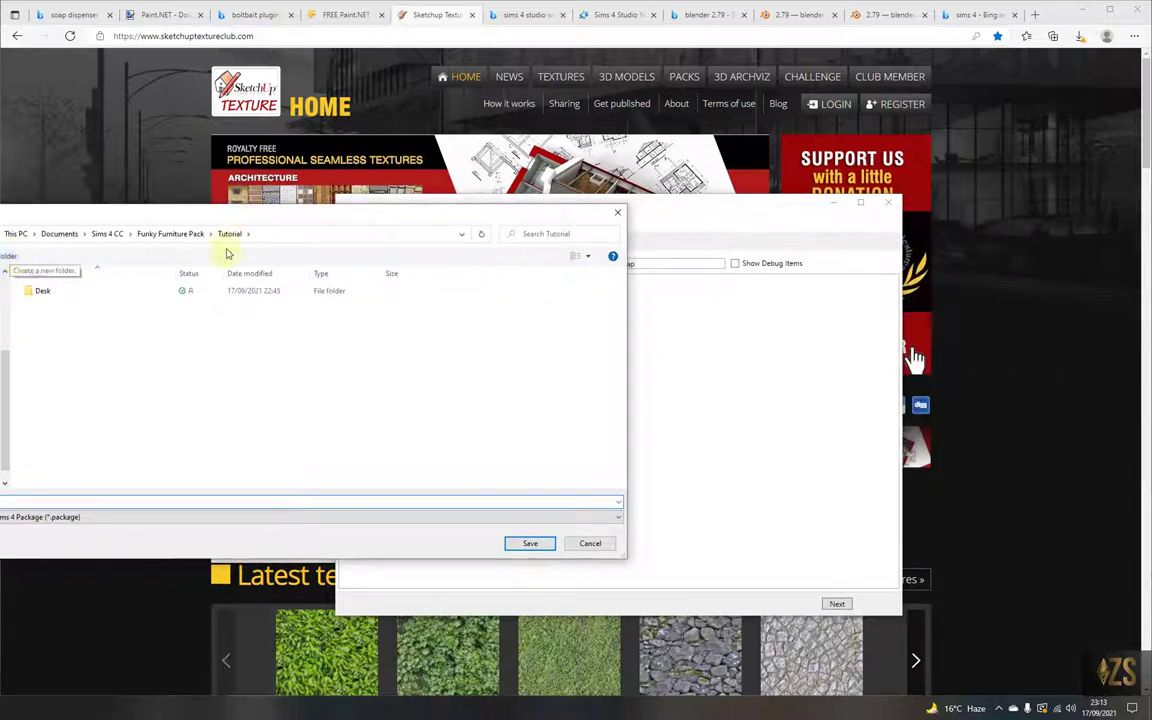
left_click(8, 256)
type("Soap D")
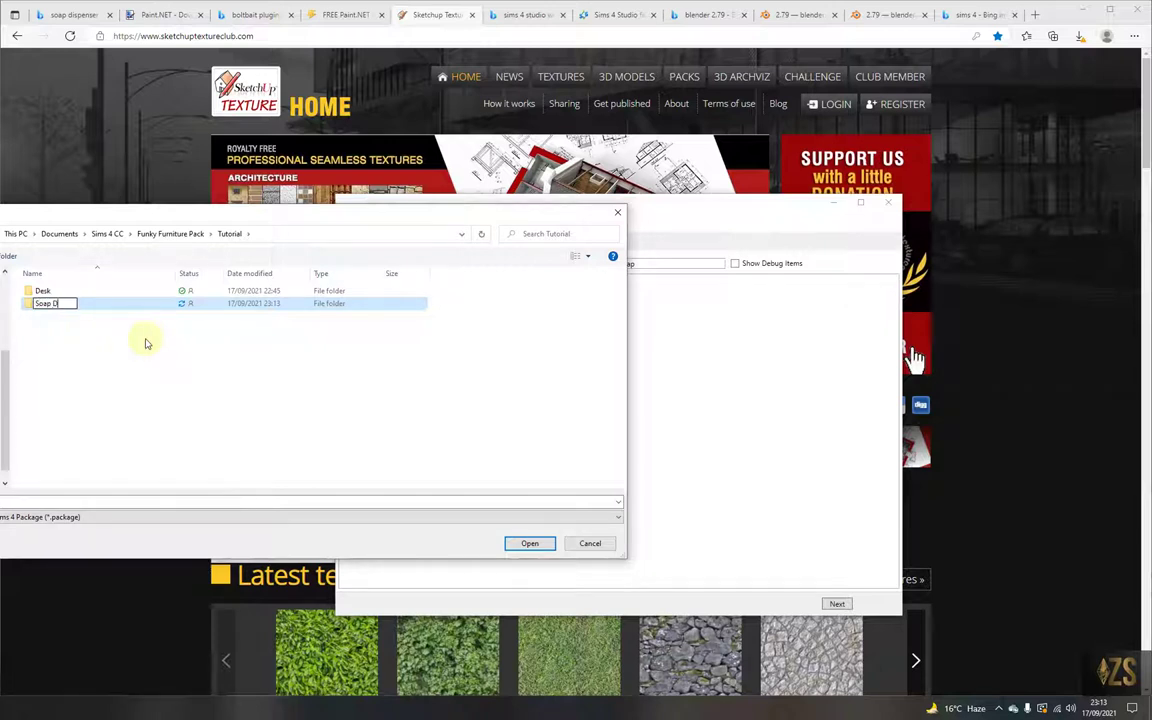
type("ispenser")
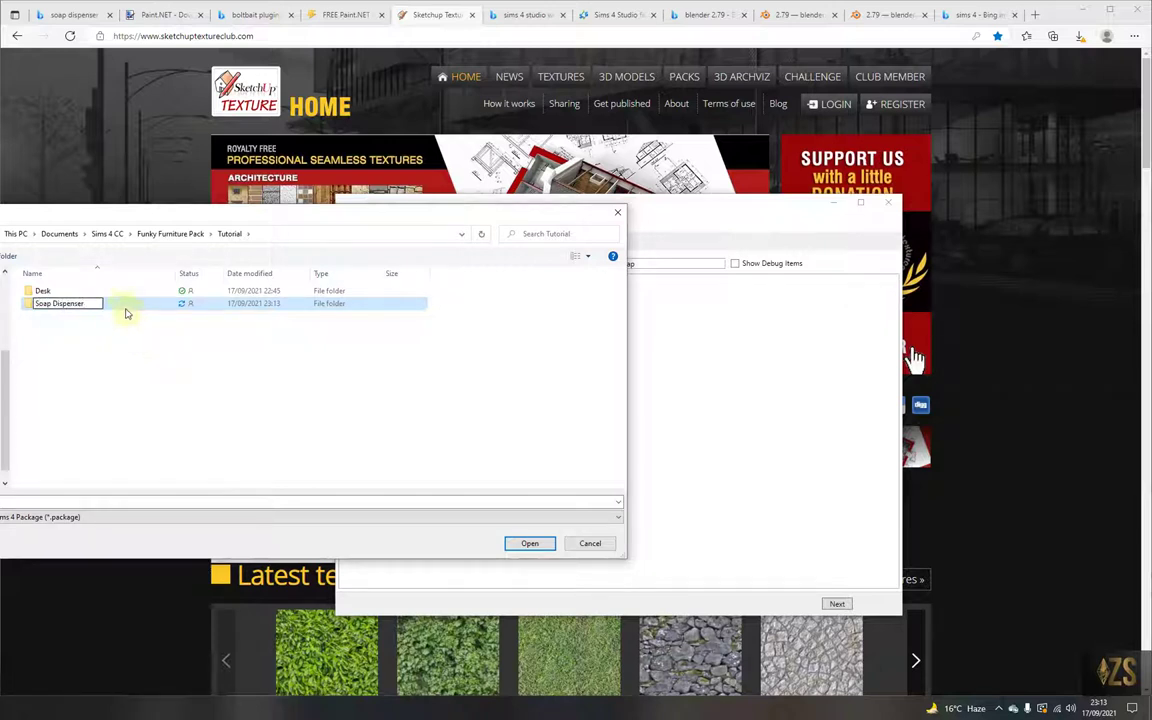
key("Return")
key("Return")
Name the package file 'Soap Dispenser' in the save dialog.
left_click(54, 501)
type("Soap Dispen")
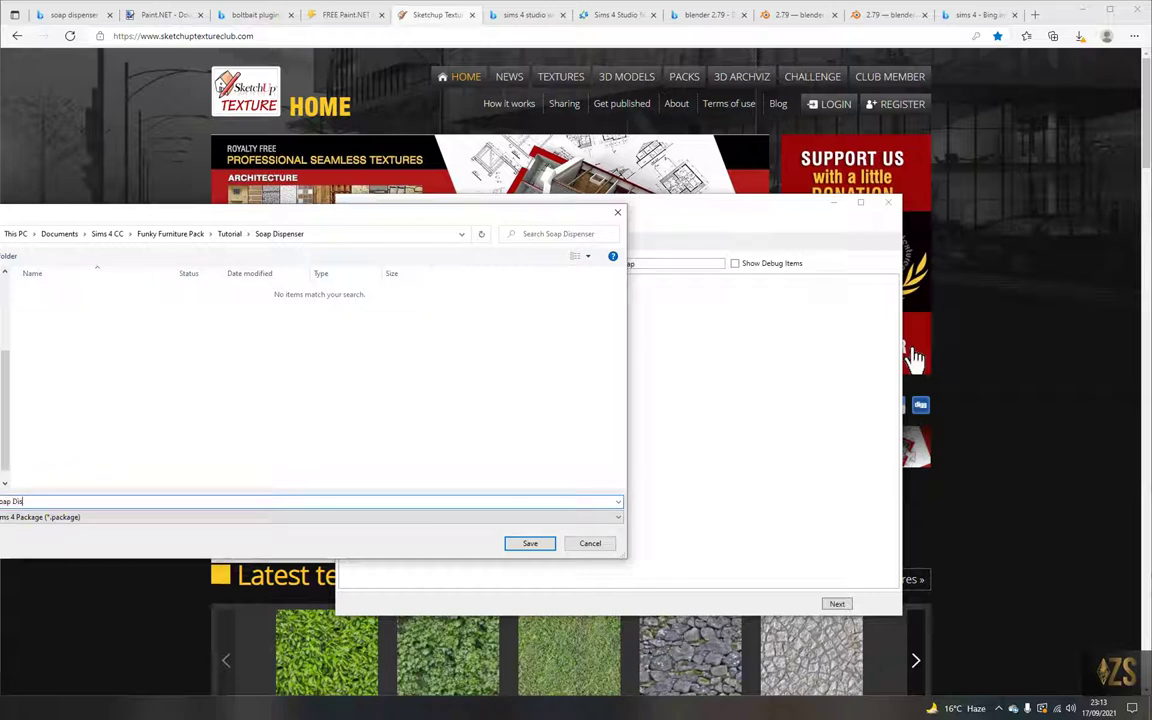
type("ser")
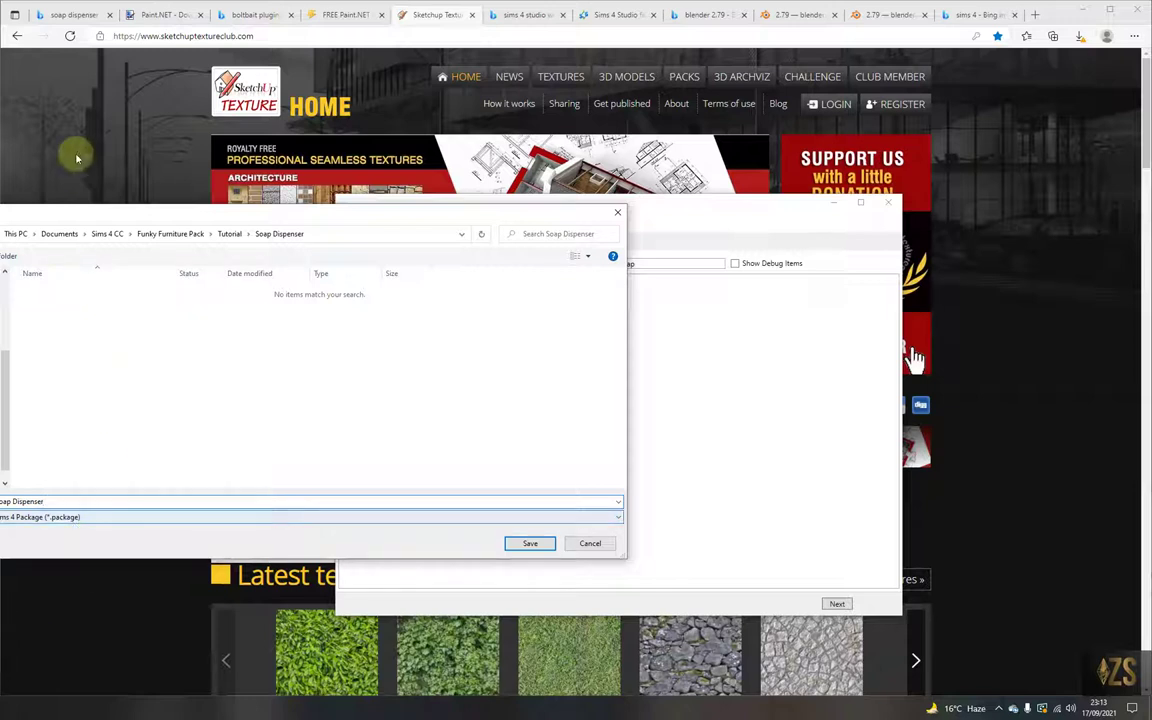
left_click_drag(104, 216, 115, 215)
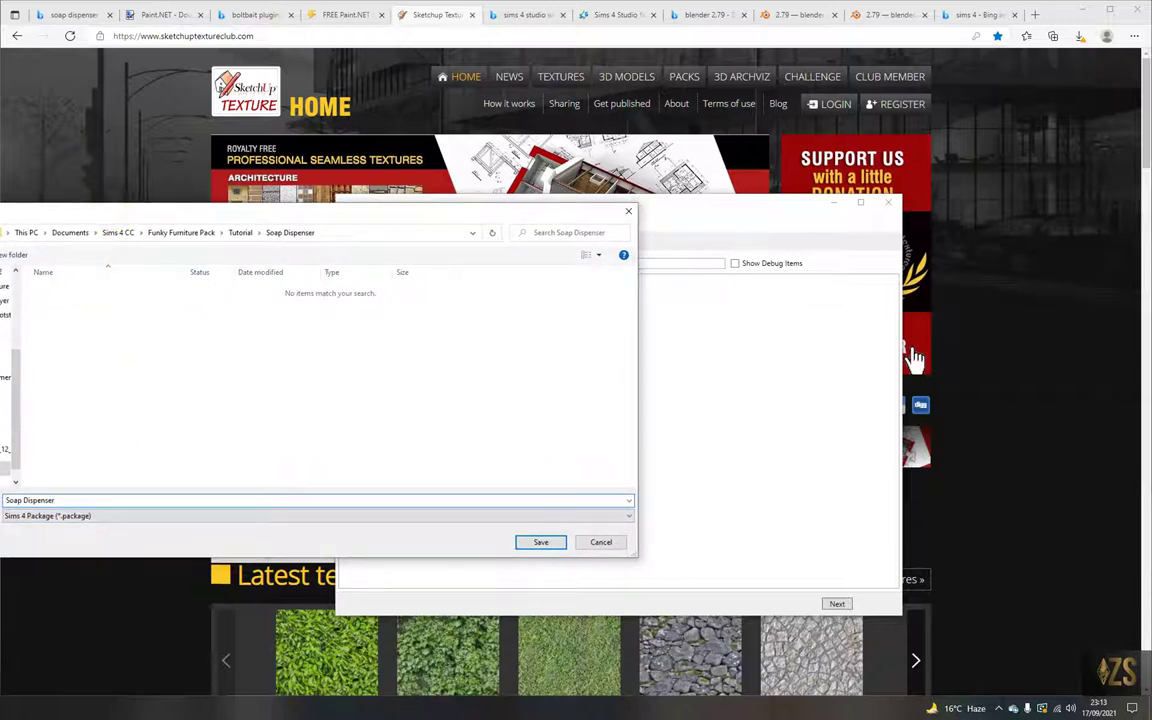
triple_click(92, 500)
left_click(92, 500)
triple_click(68, 500)
left_click(65, 500)
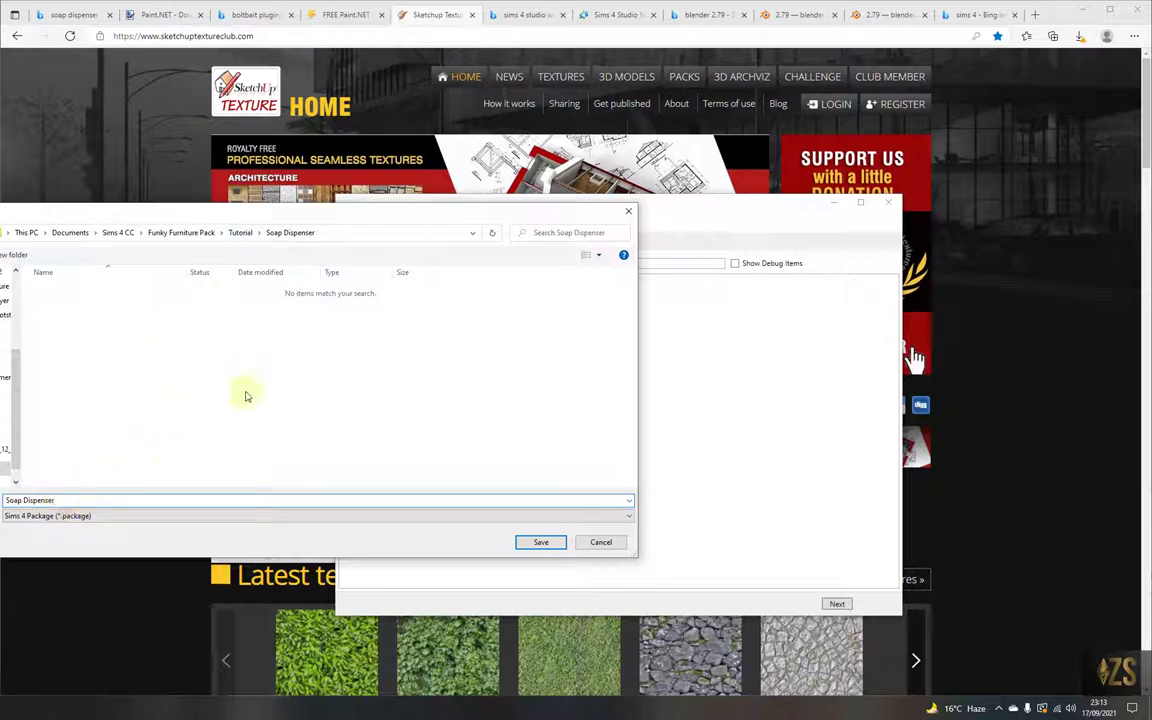